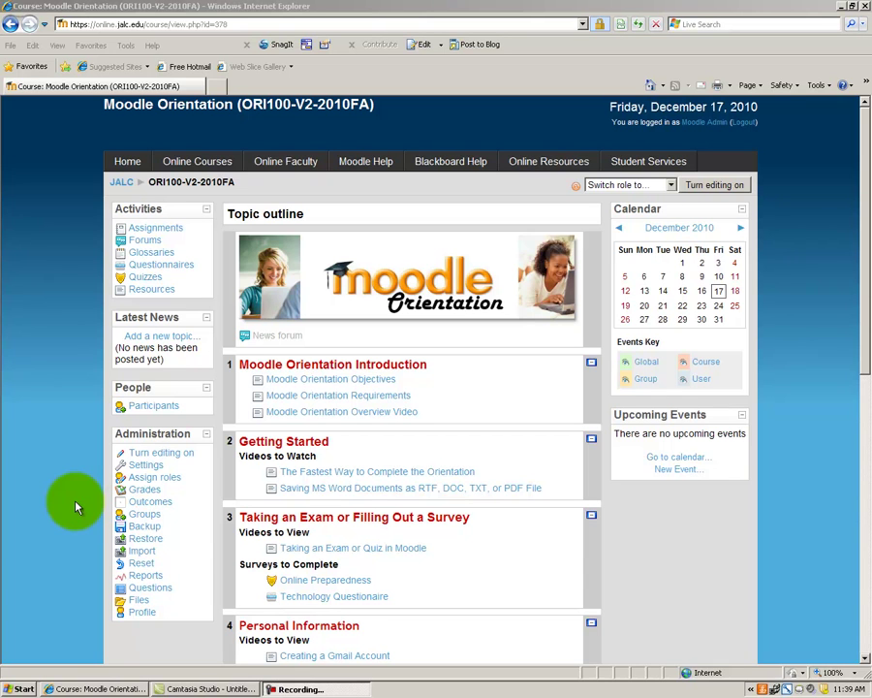
Open the backup settings for the Moodle Orientation course and include user data for all activities
click(147, 526)
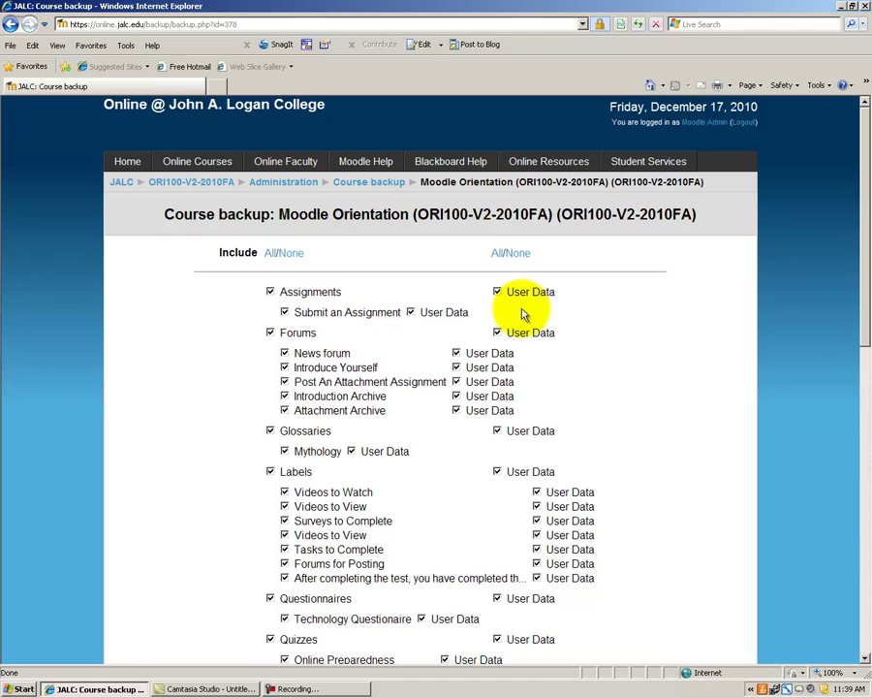
scroll(523, 313, down, 5)
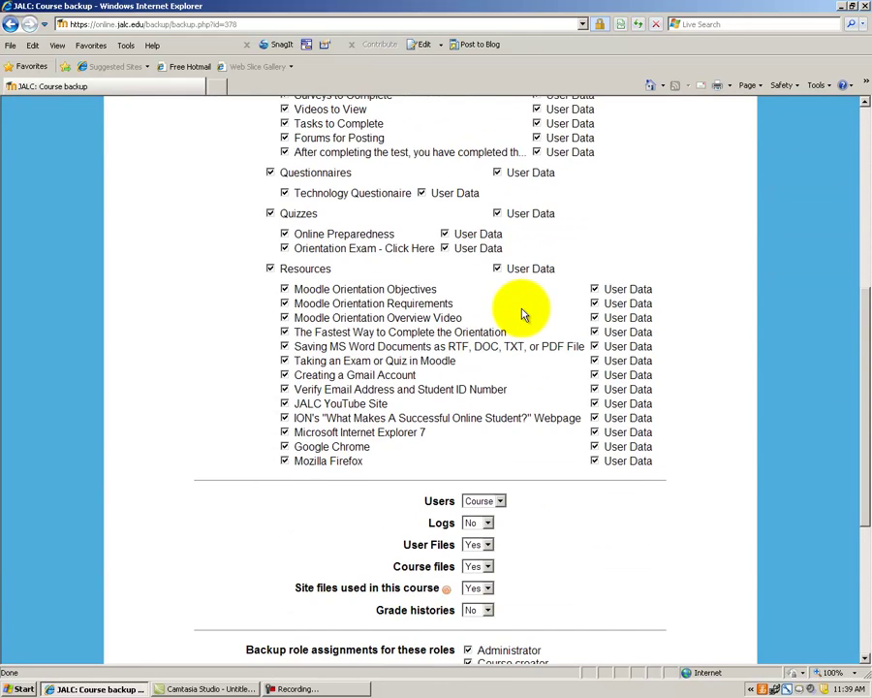
scroll(523, 314, up, 5)
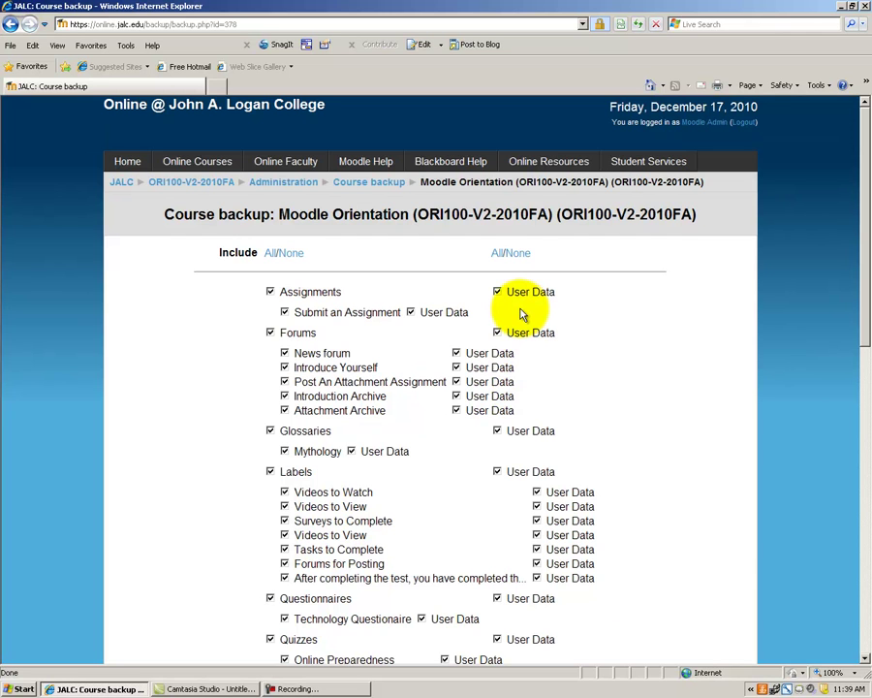
click(519, 254)
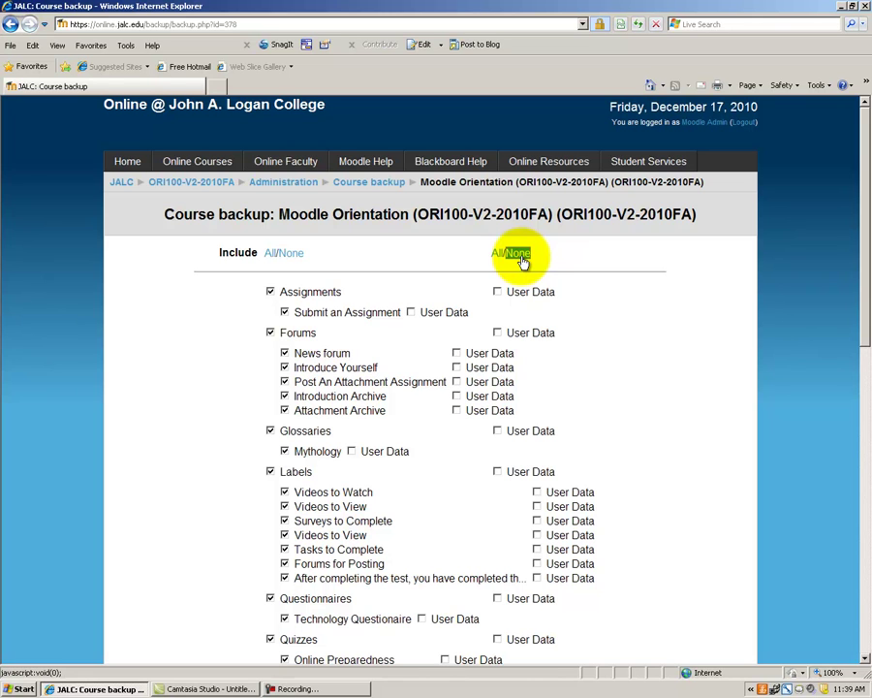
click(498, 253)
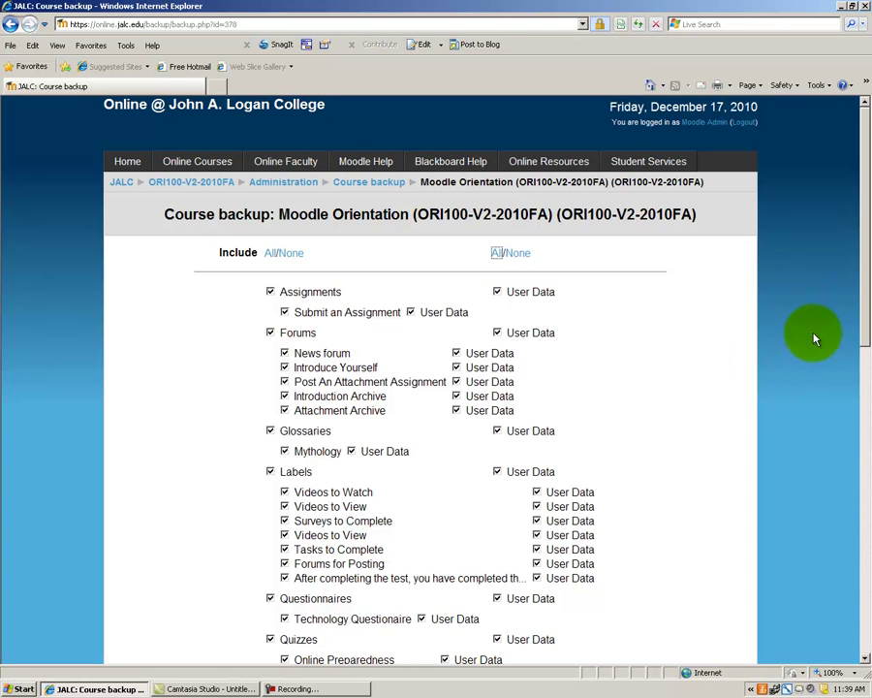
Keep the backup's users option at Course, and set both logs and grade histories to Yes
drag(860, 315, 845, 541)
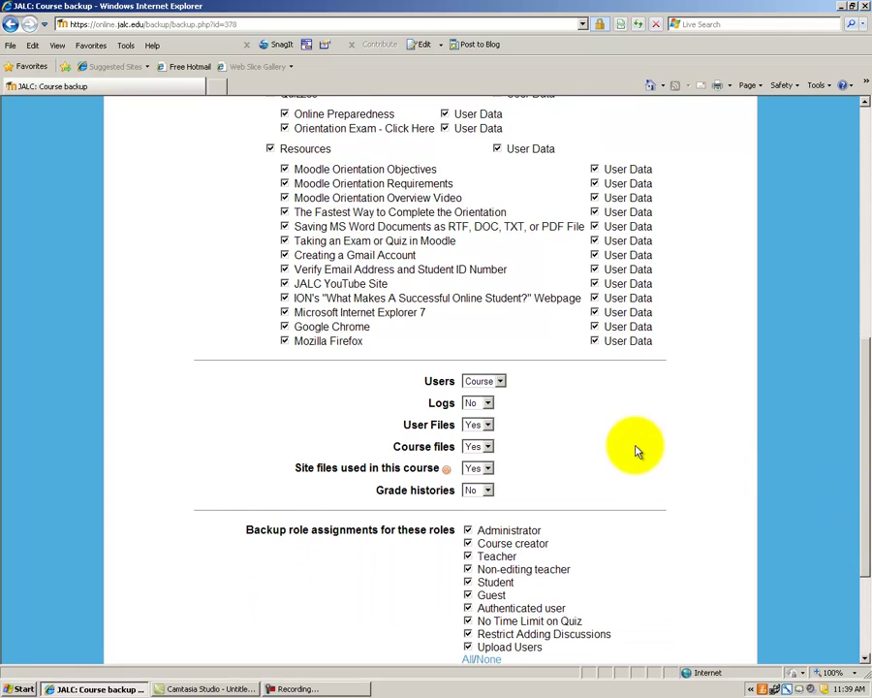
click(500, 382)
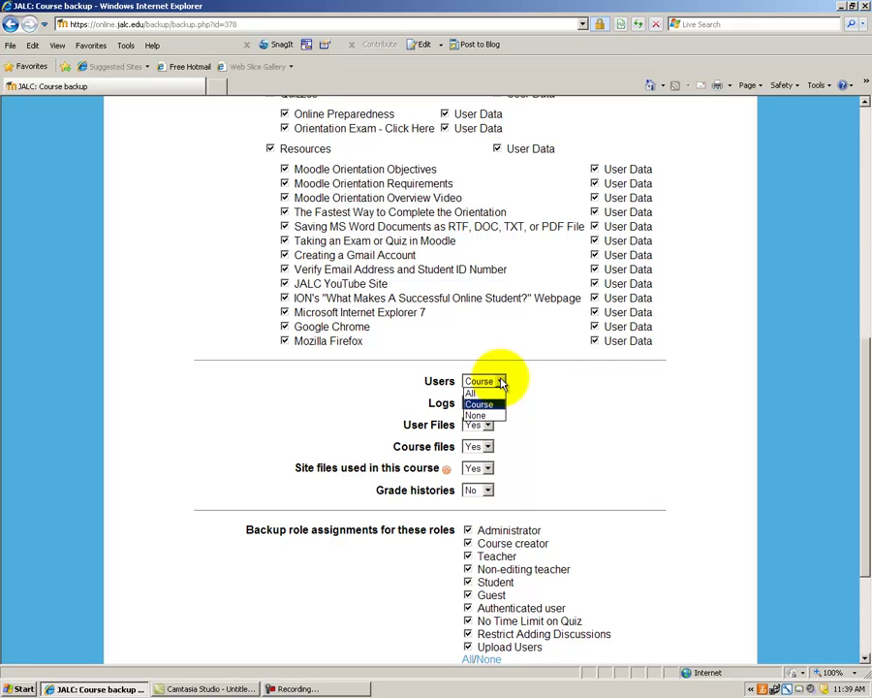
click(523, 379)
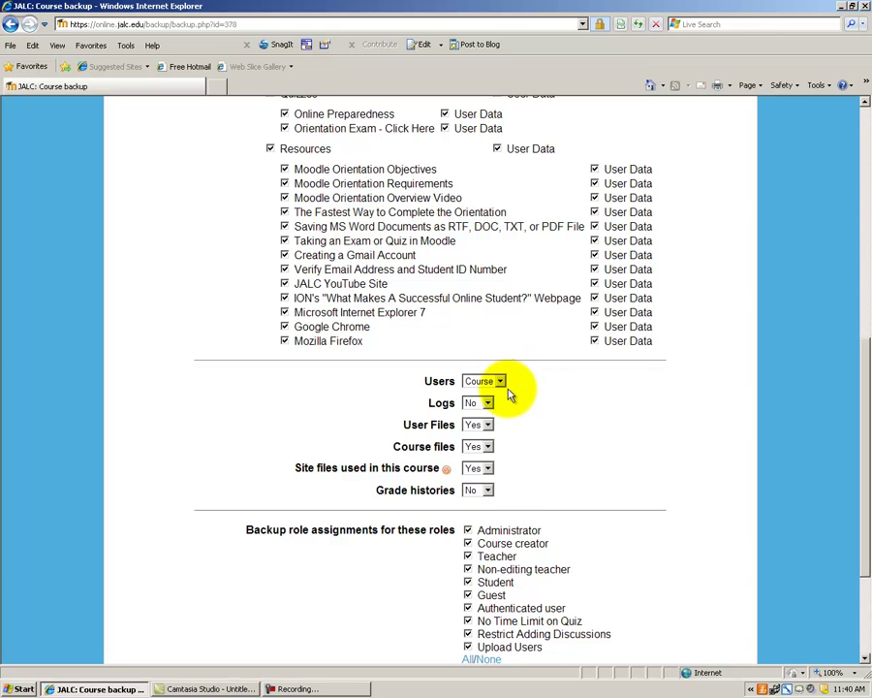
click(488, 405)
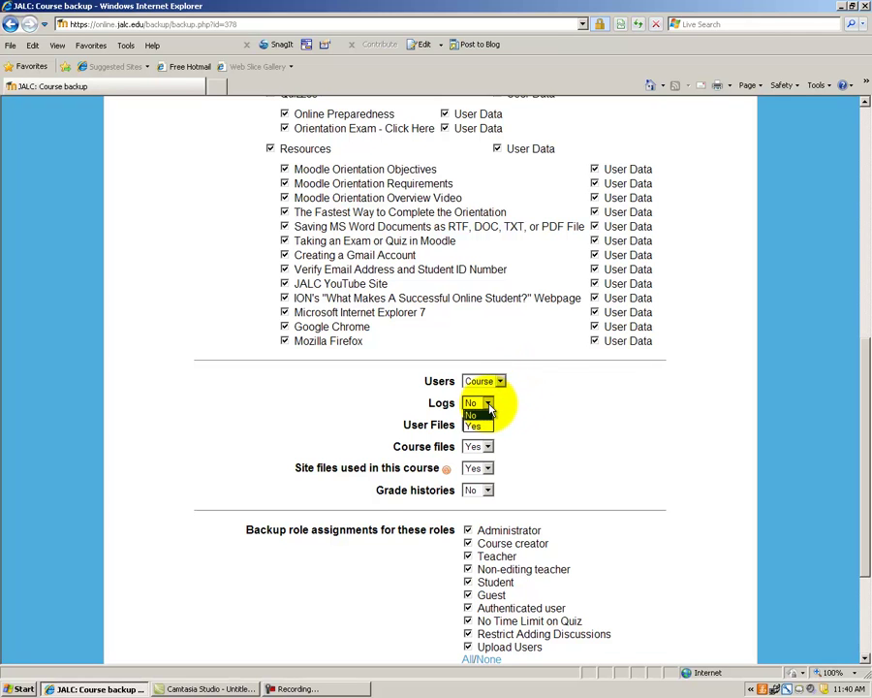
click(481, 425)
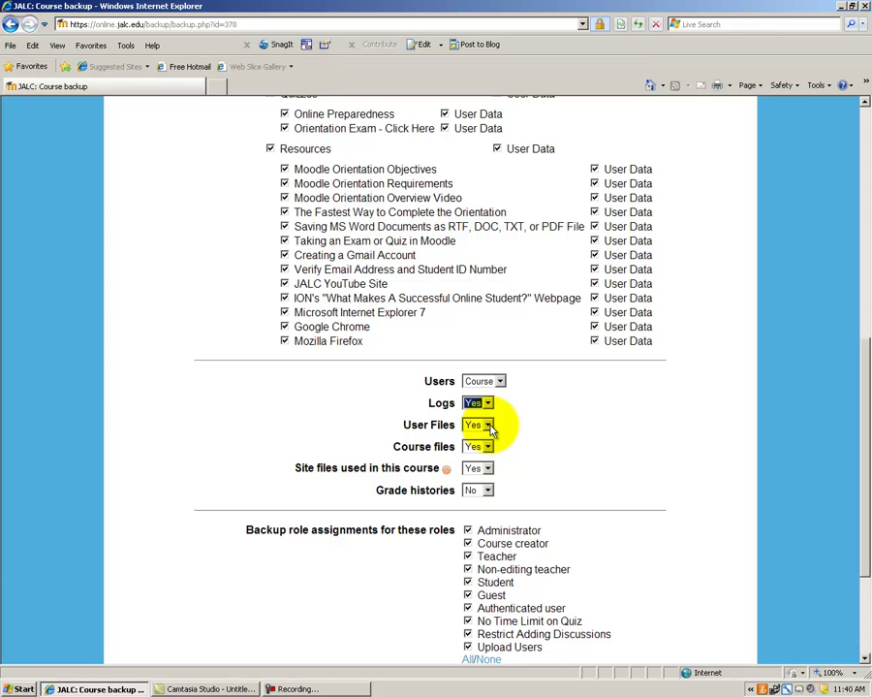
click(490, 492)
click(484, 512)
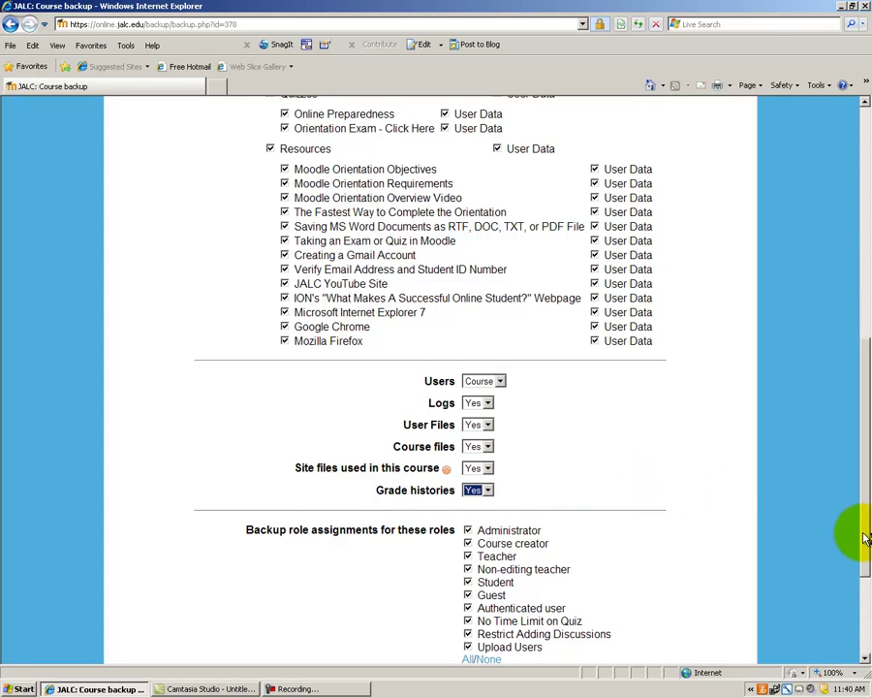
Accept the role assignments and backup details, run the course backup, and continue to the backupdata folder
drag(865, 538, 865, 618)
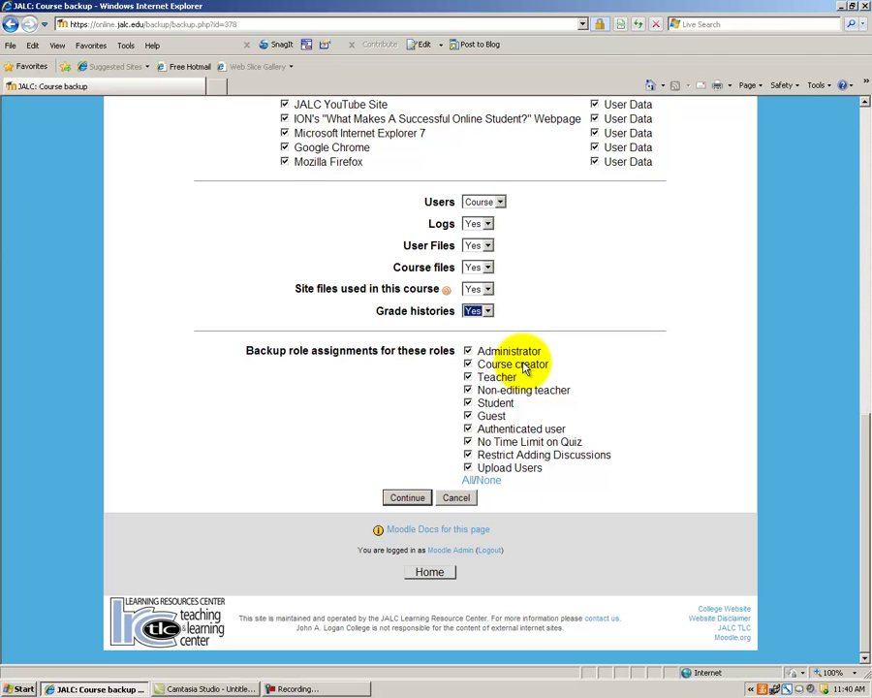
click(408, 499)
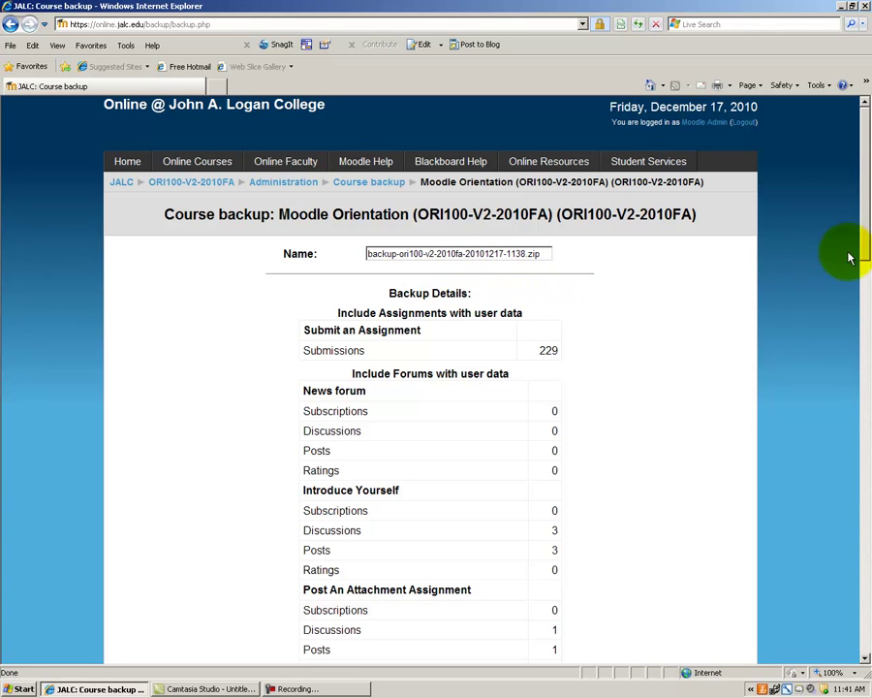
drag(865, 231, 864, 552)
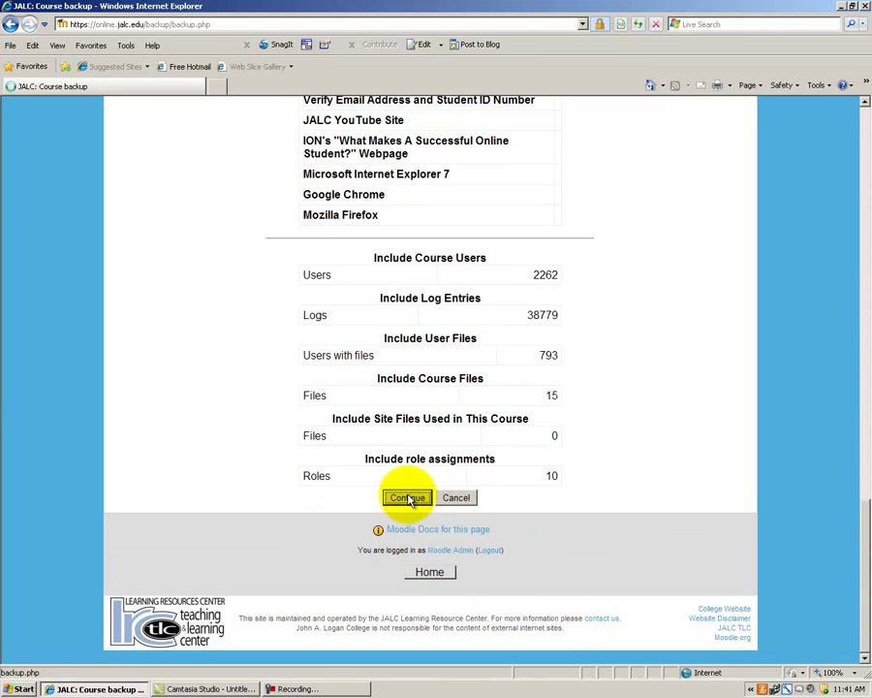
click(407, 498)
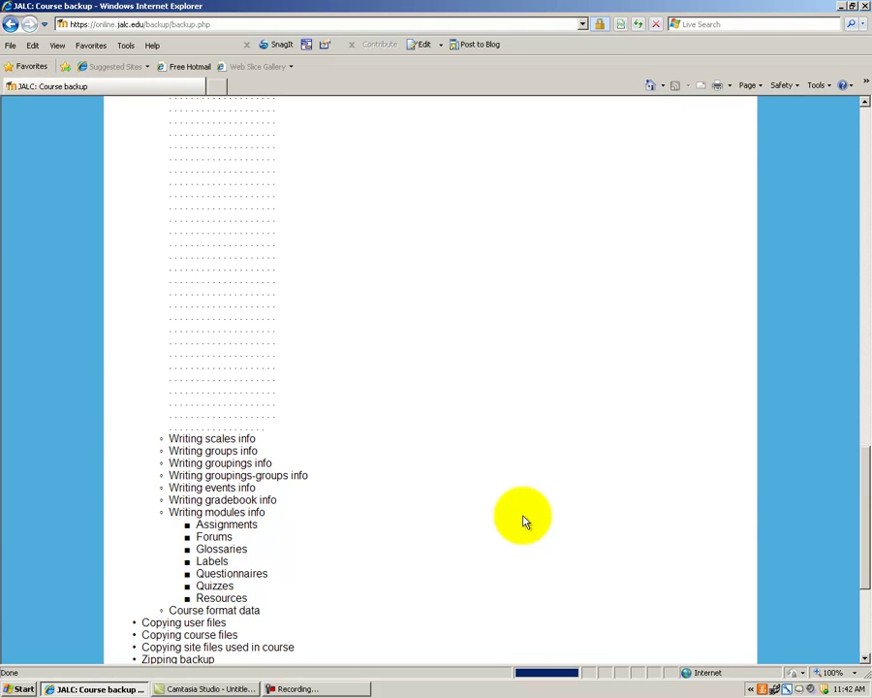
scroll(523, 521, down, 5)
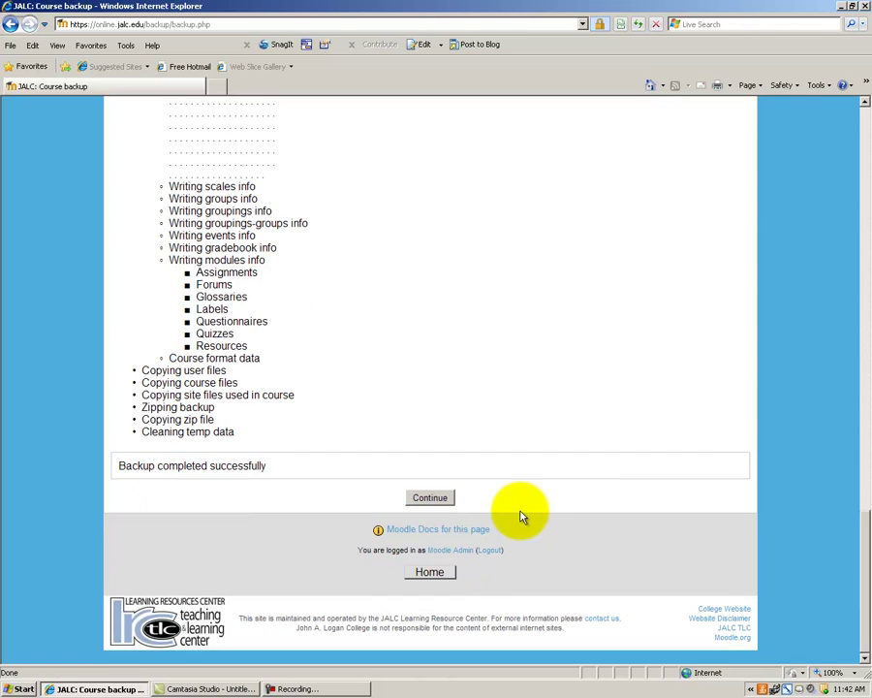
click(431, 498)
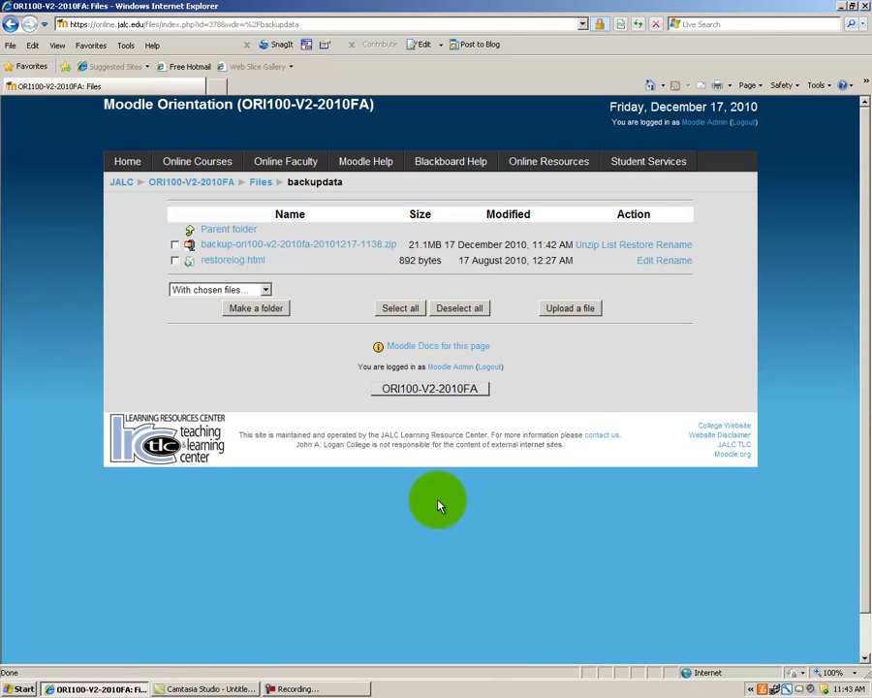
click(260, 184)
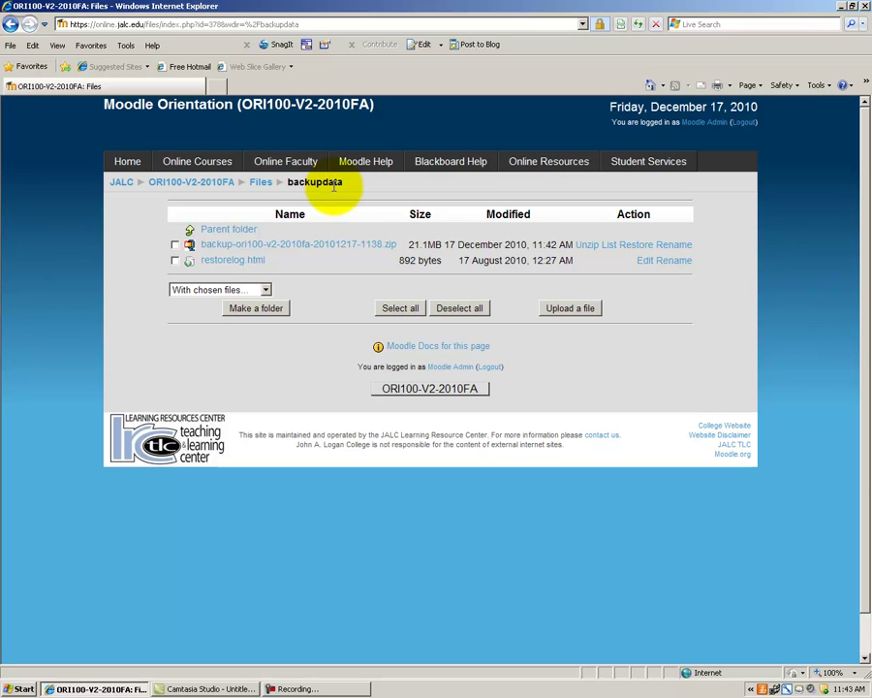
click(332, 246)
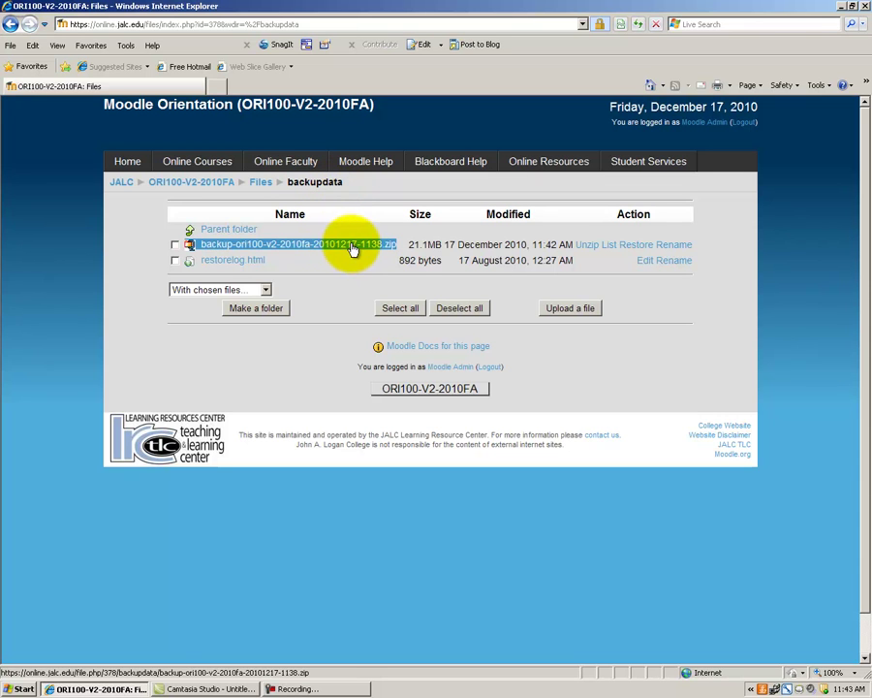
click(590, 250)
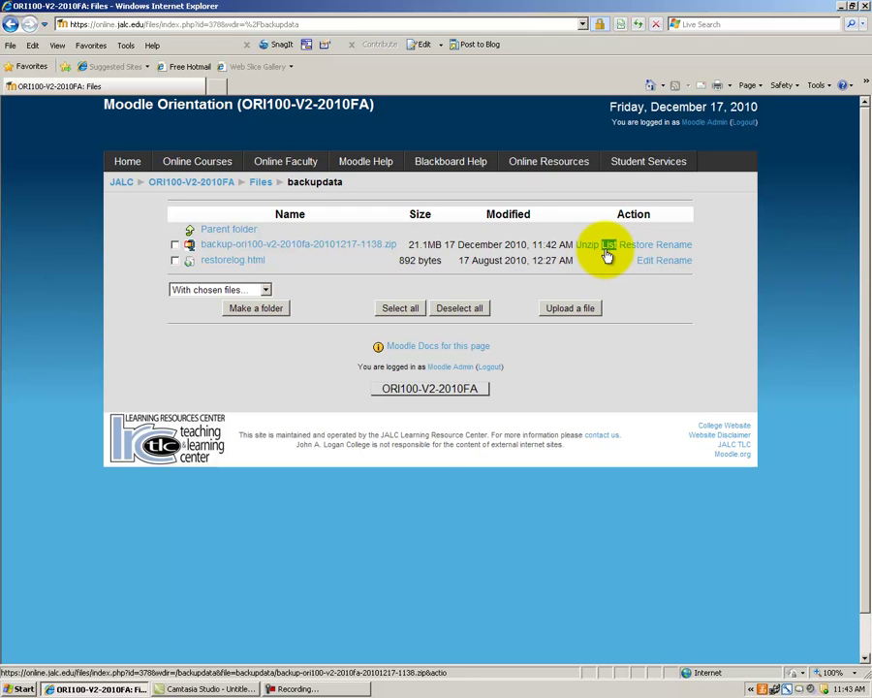
click(609, 246)
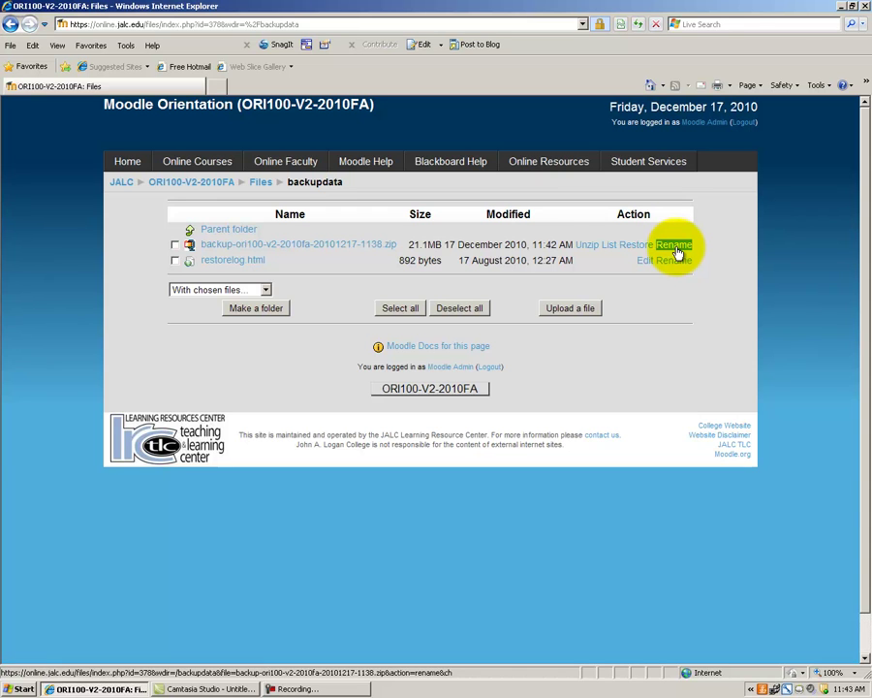
Download backup-ori100-v2-2010fa-20101217-1138.zip and save it to the Desktop
click(368, 248)
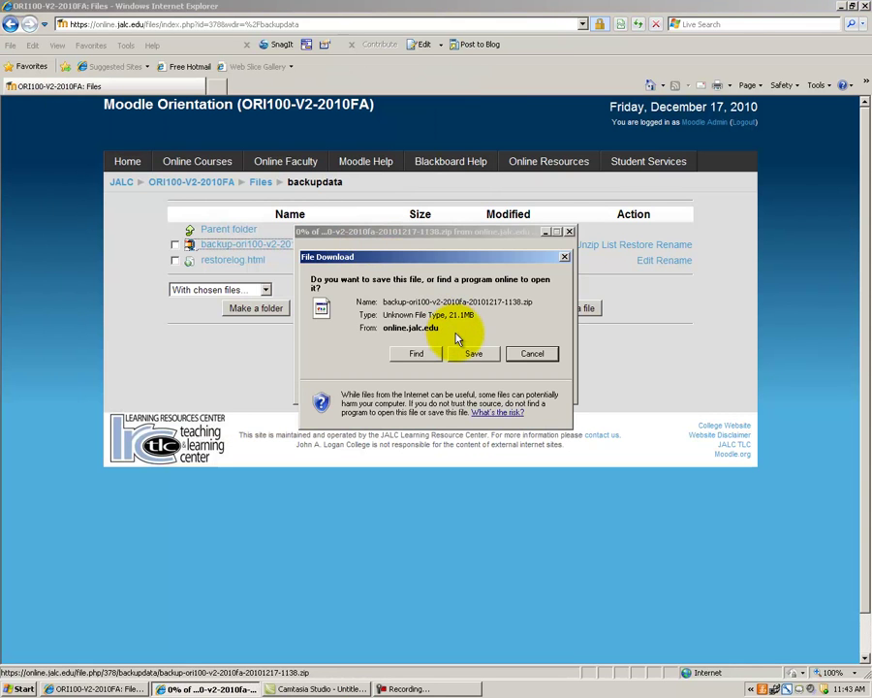
click(473, 355)
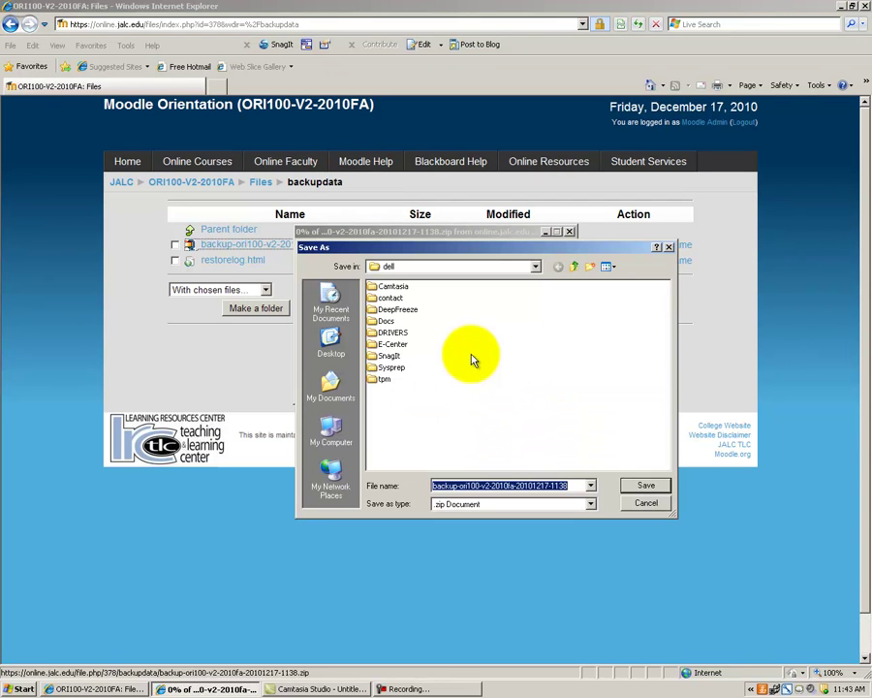
click(327, 347)
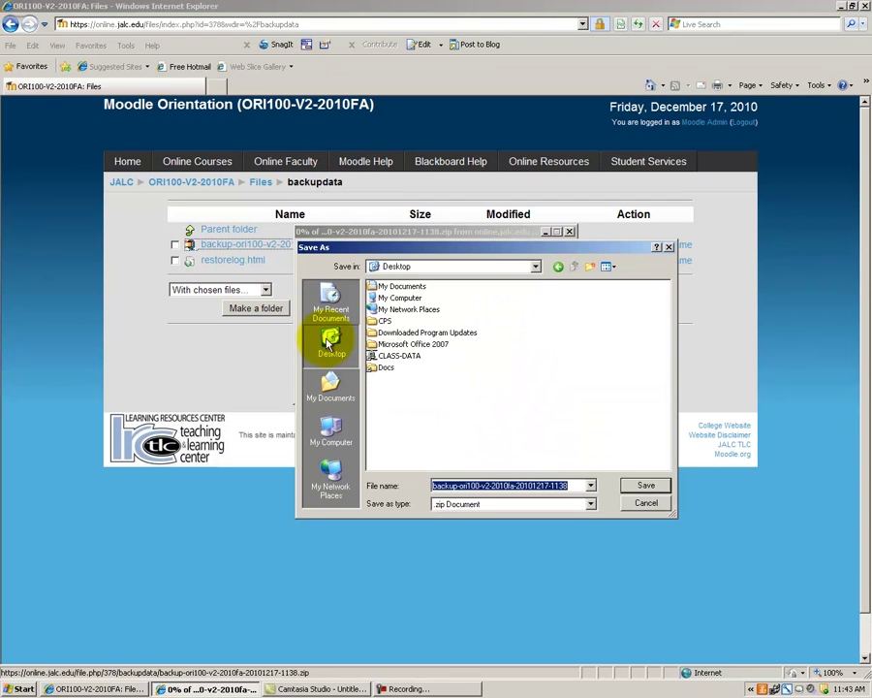
click(646, 486)
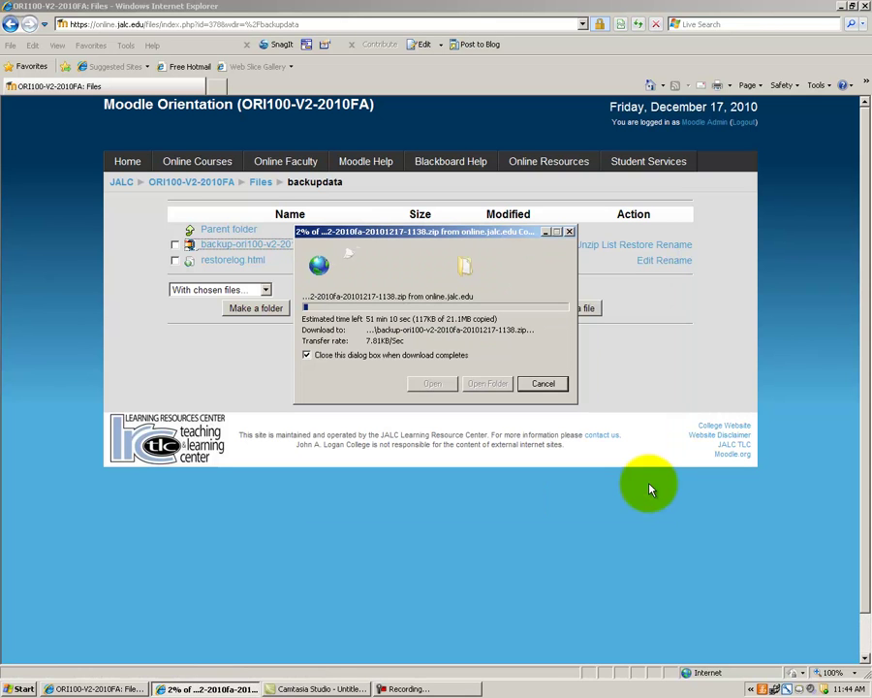
click(635, 385)
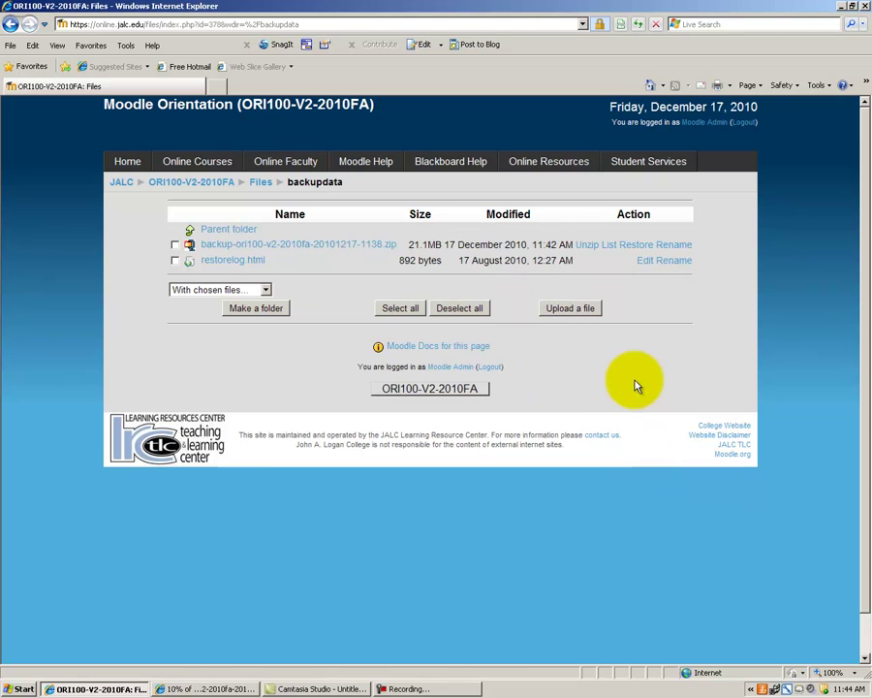
right_click(345, 248)
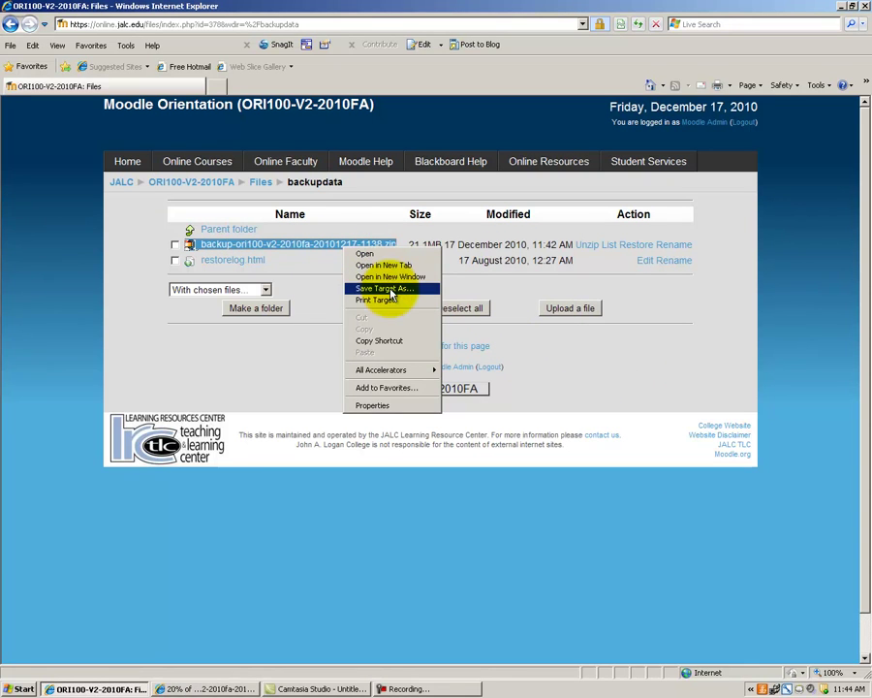
click(388, 288)
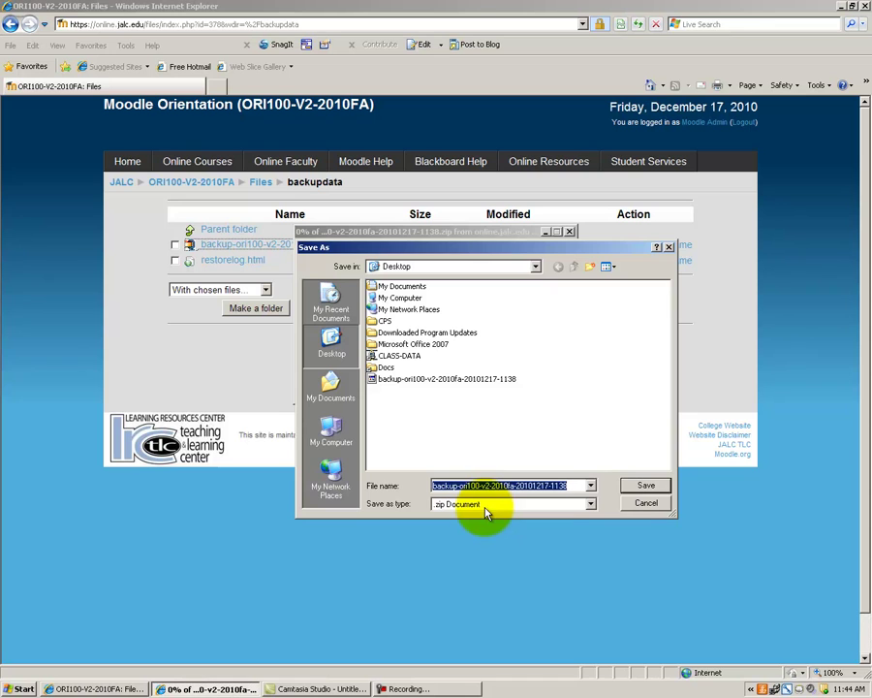
click(647, 504)
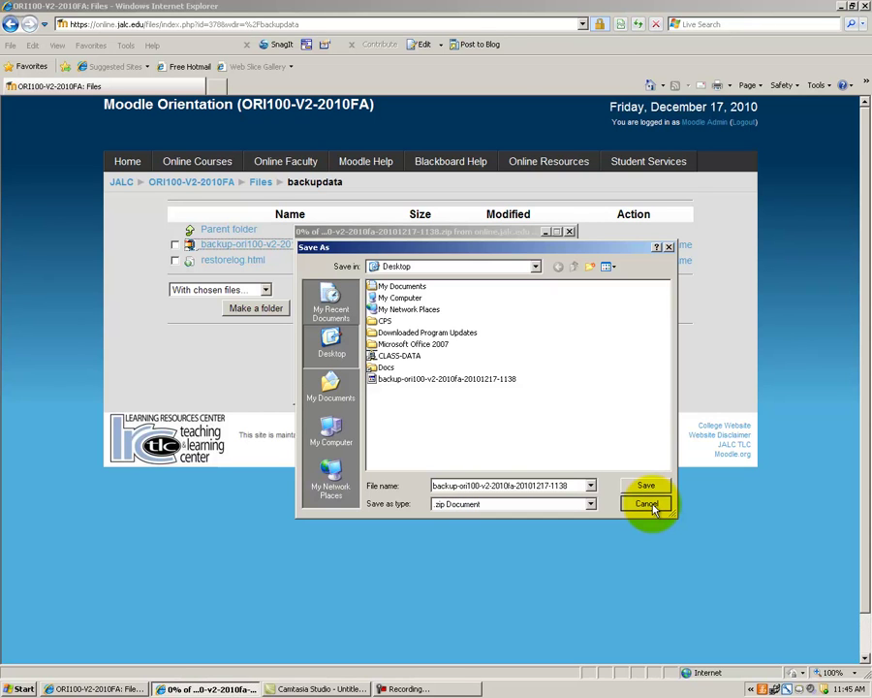
click(649, 505)
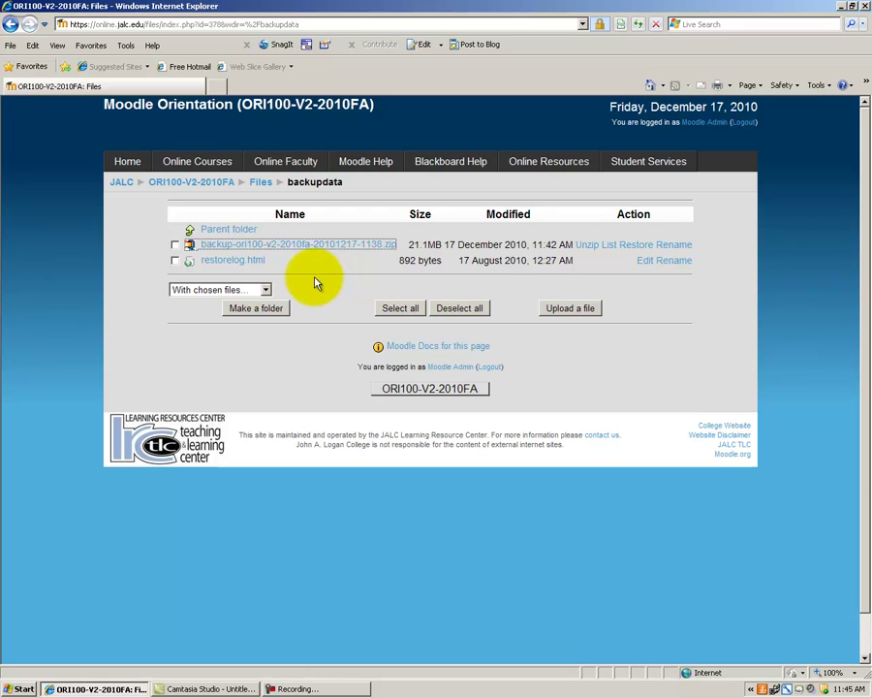
Delete backup-ori100-v2-2010fa-20101217-1138.zip completely from the course's backupdata folder
click(176, 247)
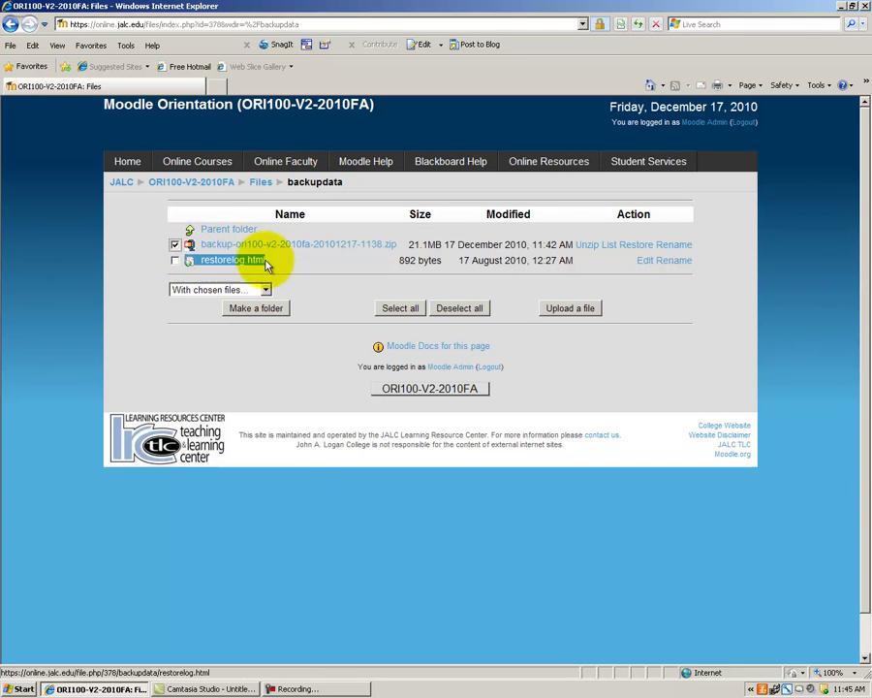
click(266, 291)
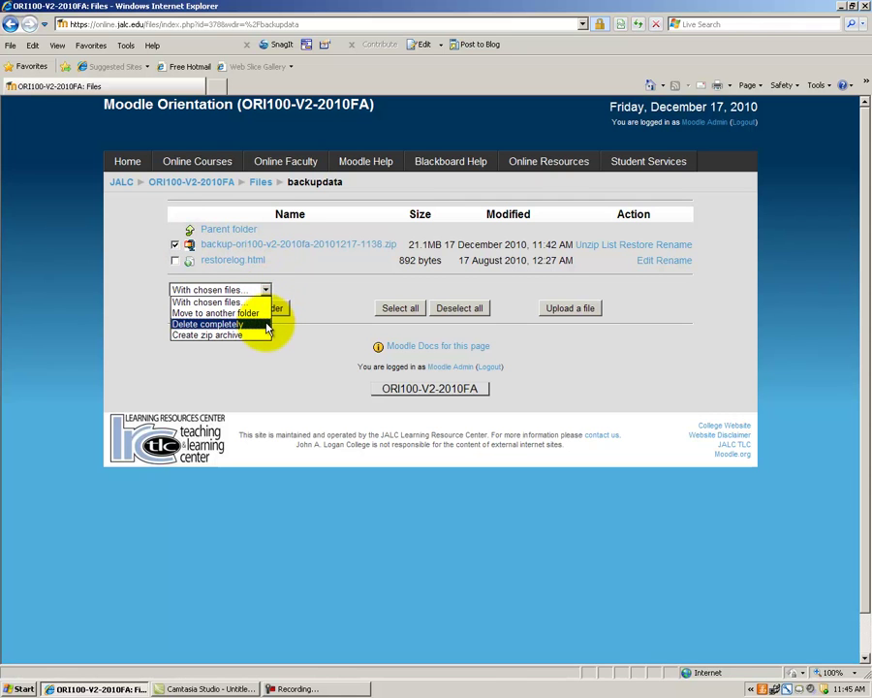
click(269, 325)
click(415, 321)
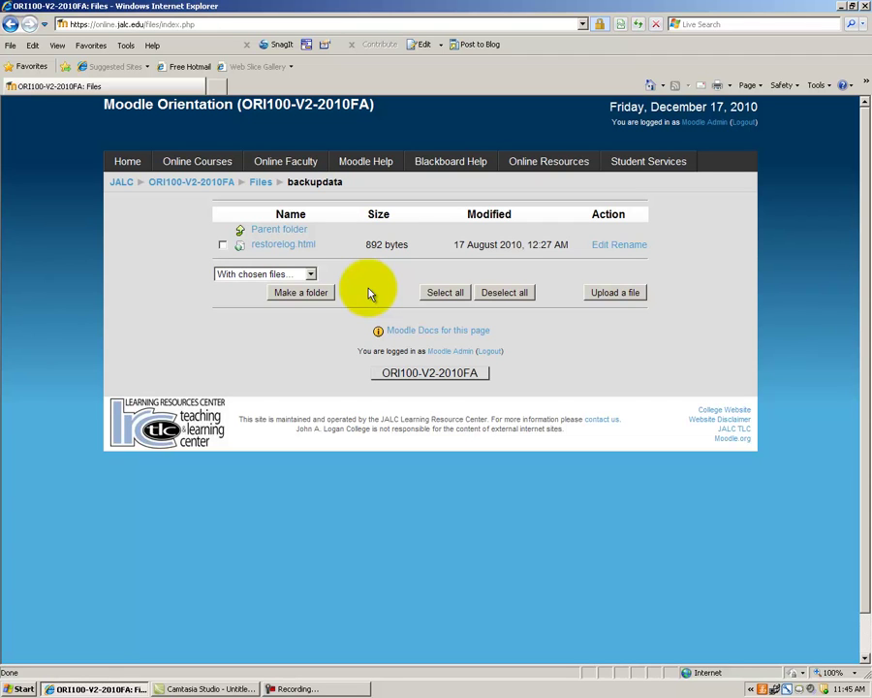
Return to the ORI100-V2-2010FA course page and open the backupdata folder in its course files
click(208, 190)
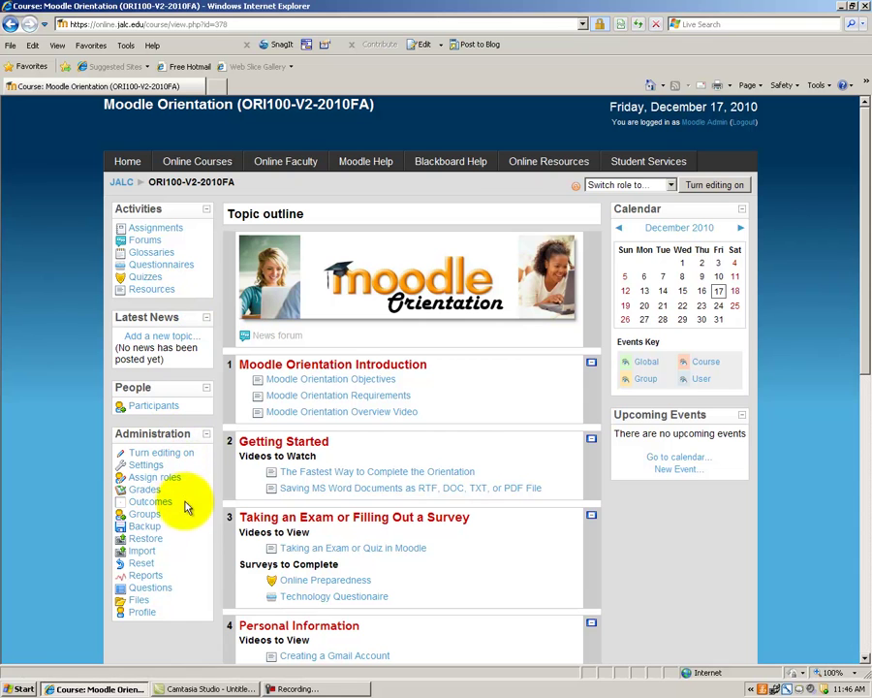
click(142, 605)
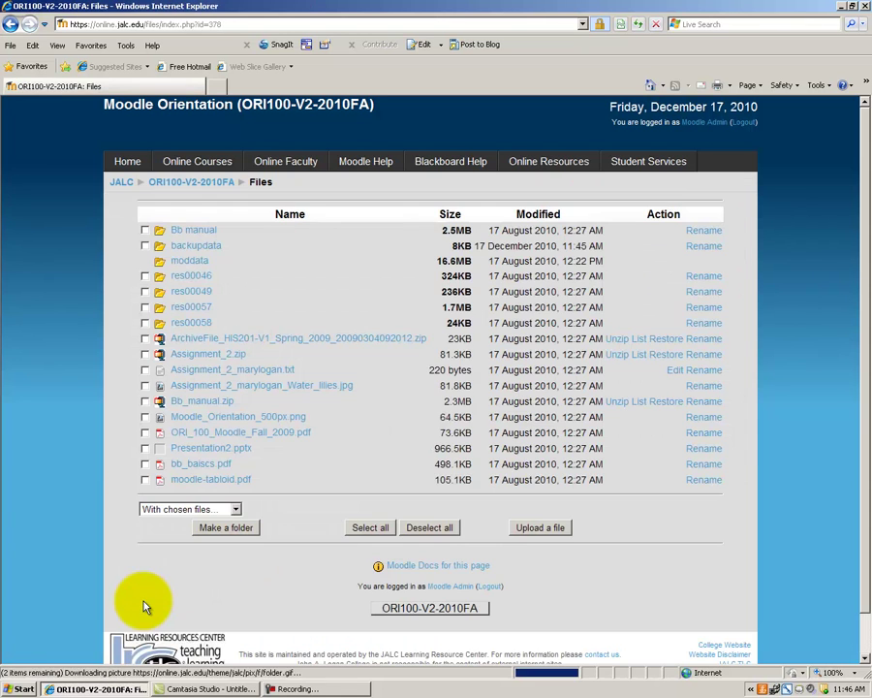
drag(254, 447, 157, 456)
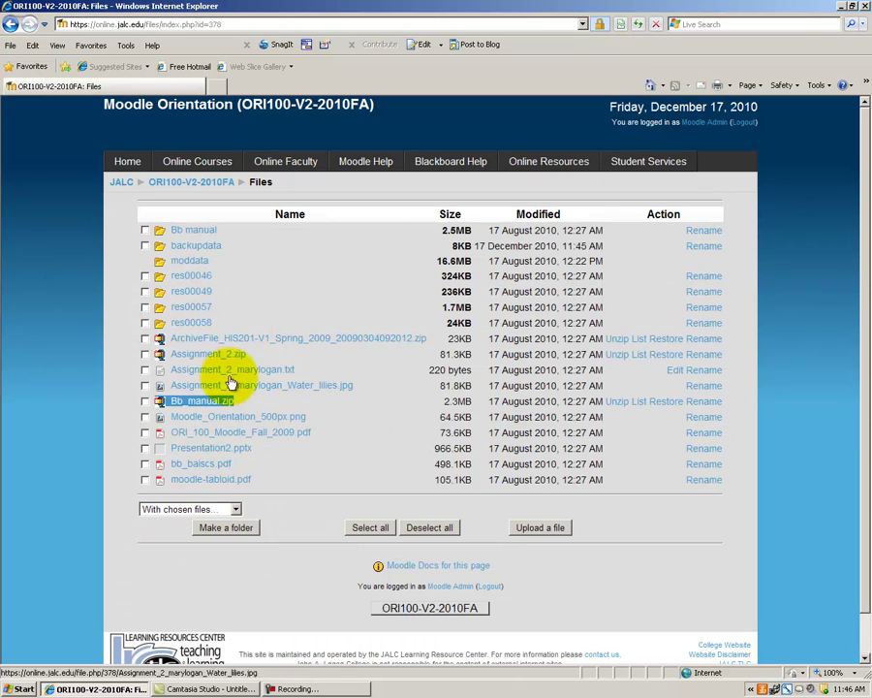
click(217, 251)
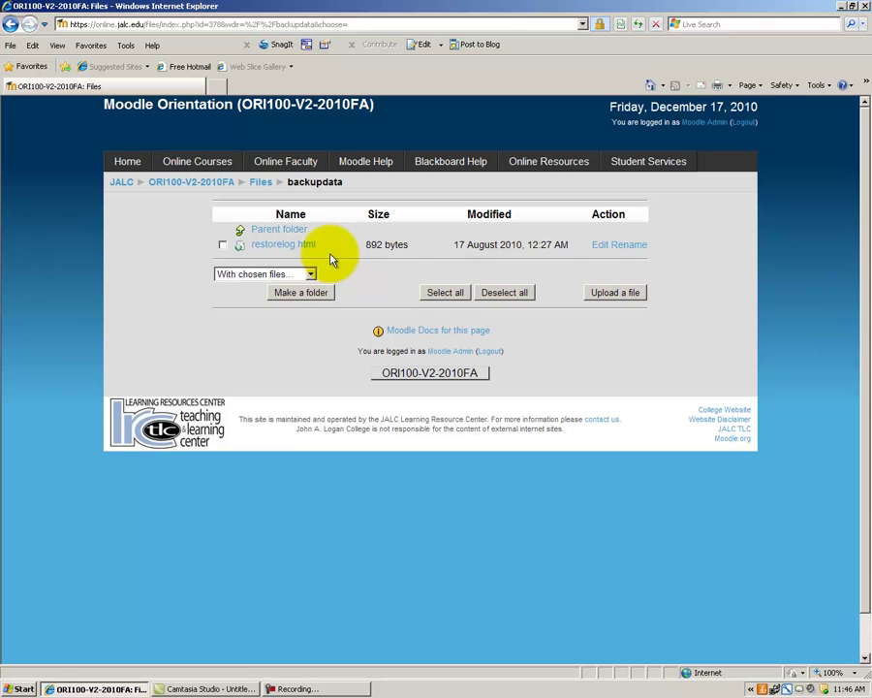
drag(235, 245, 313, 251)
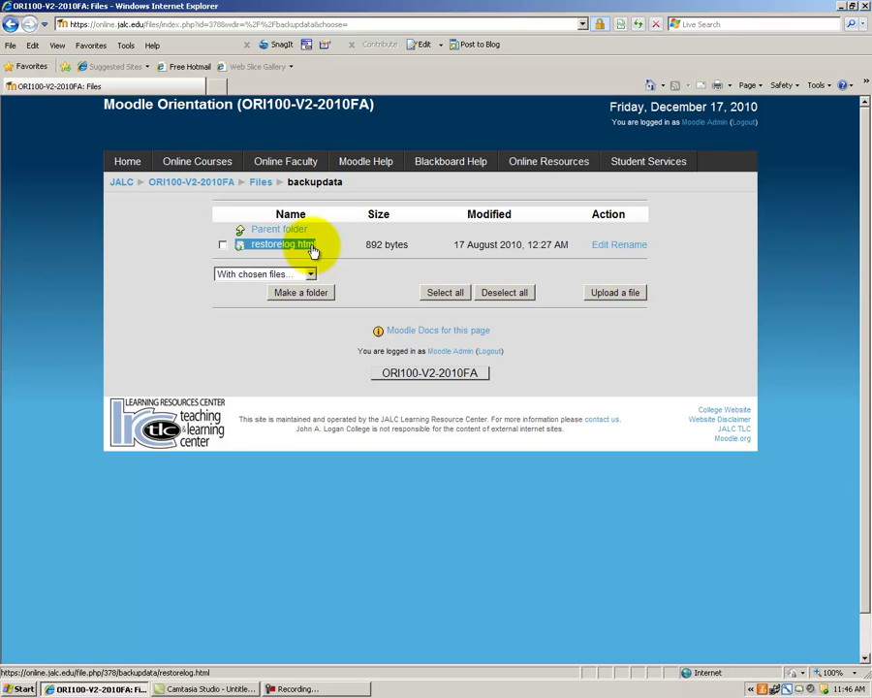
click(320, 247)
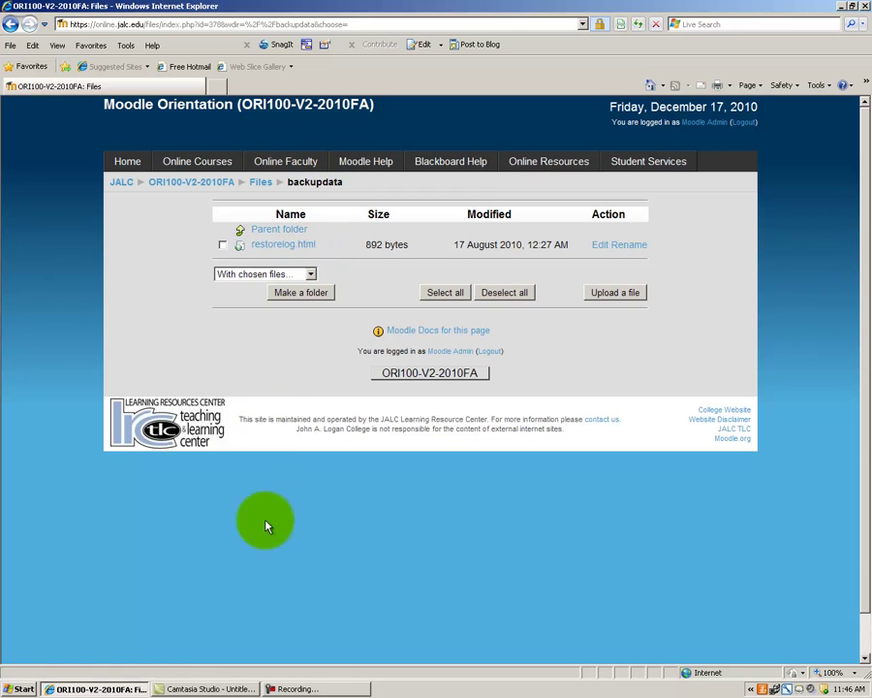
click(332, 689)
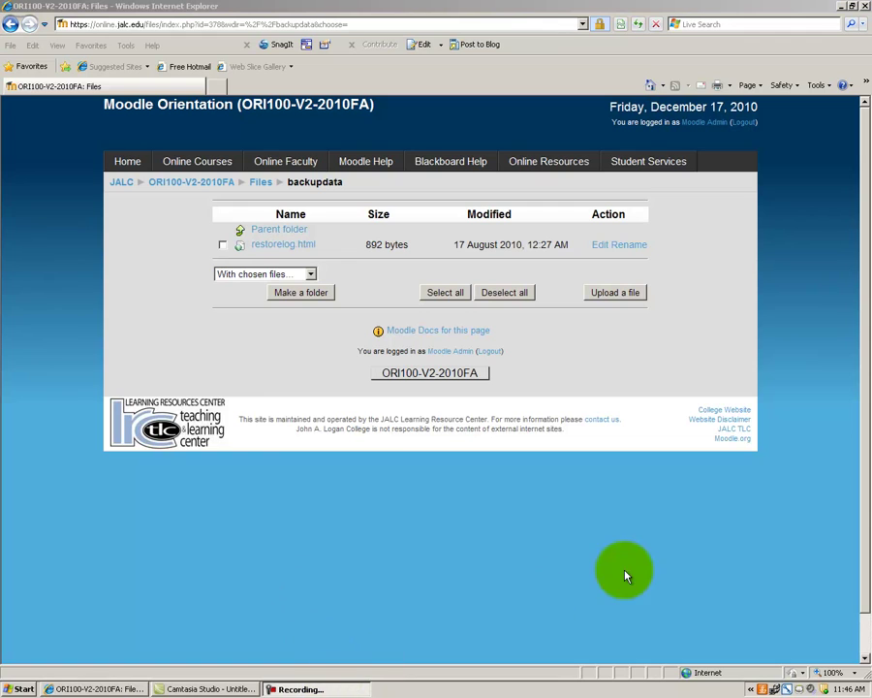